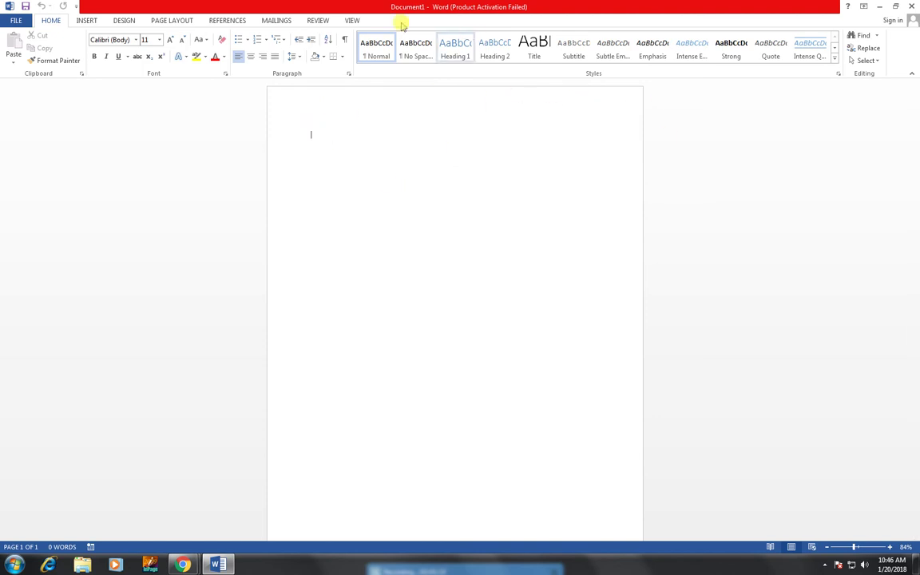
Step: Set the blank document's page margins to the Narrow preset, 0.5" on all sides
click(125, 22)
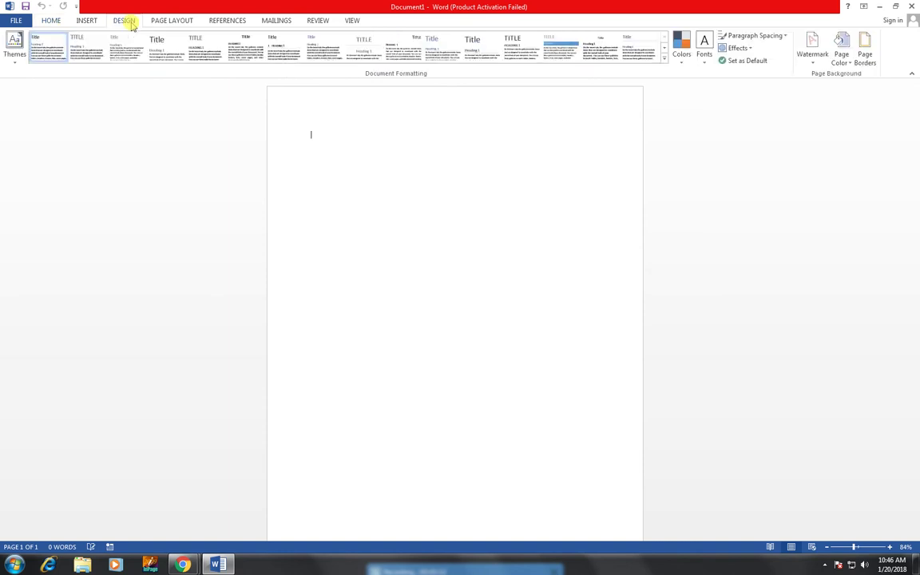
click(156, 23)
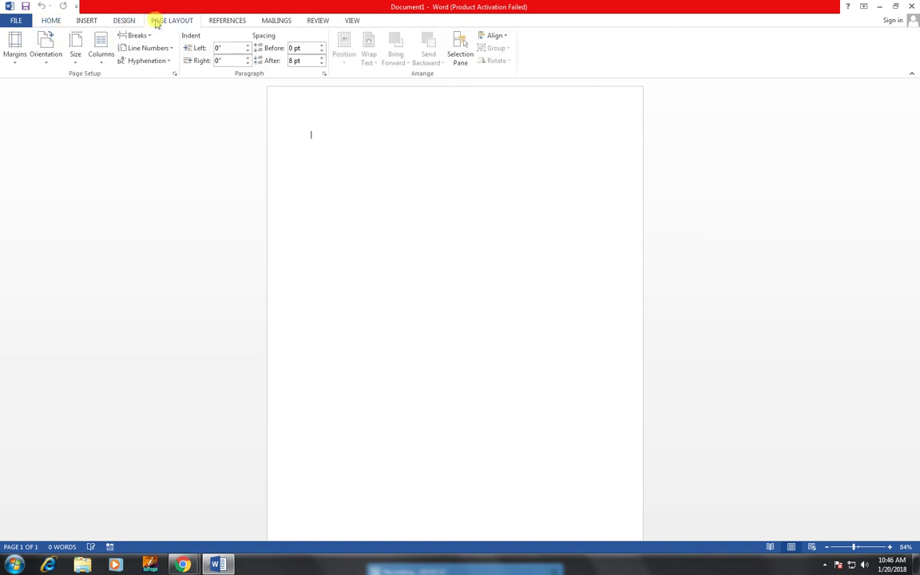
click(13, 64)
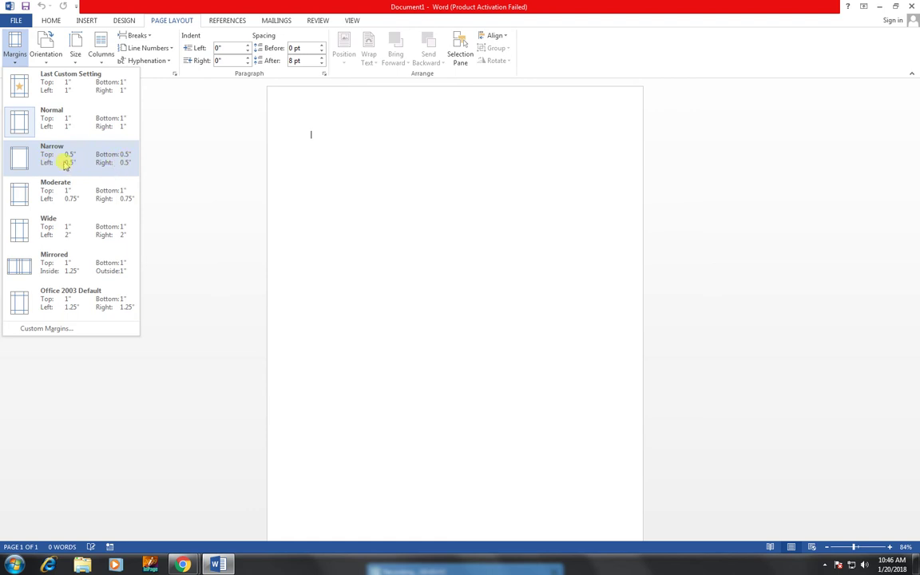
click(65, 163)
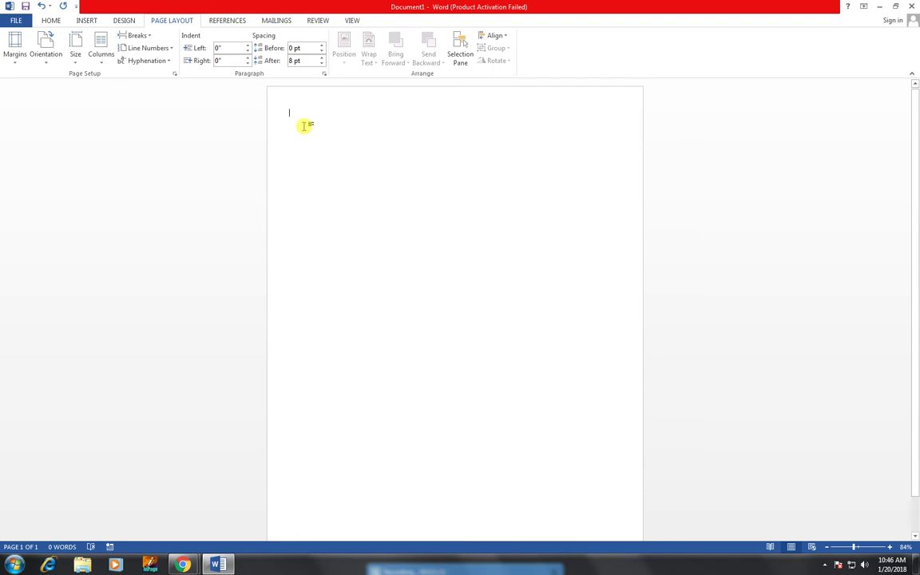
Step: Enter the heading "AB EDUCATION CENTER" in capitals on the first line of the page
text(a)
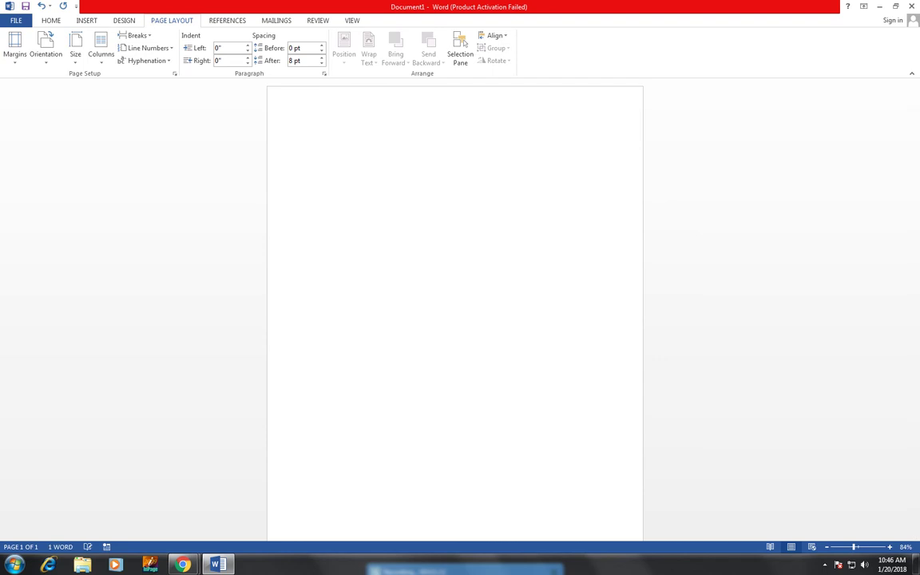
text(BA)
key(BackSpace)
text(A)
text(B INS)
key(BackSpace)
key(BackSpace)
key(BackSpace)
text(ENTER)
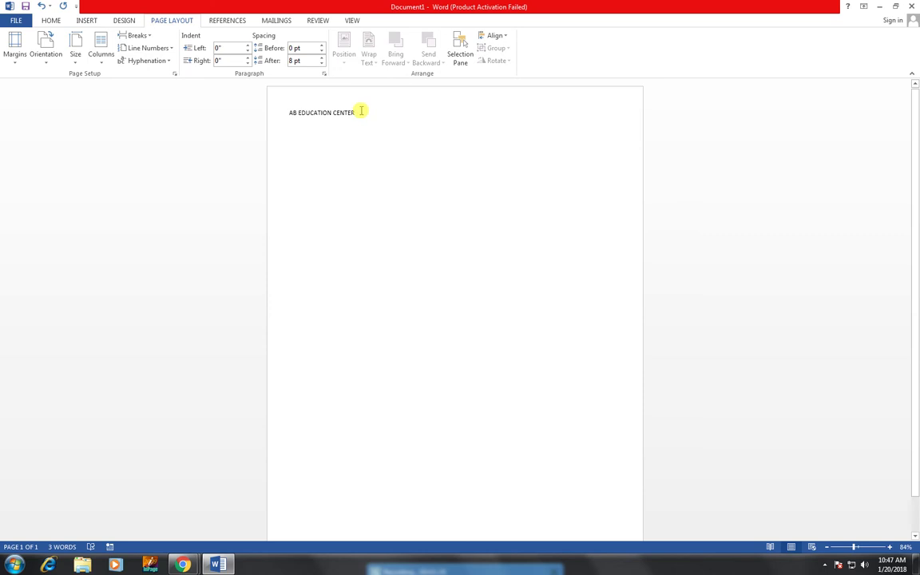
Step: Center the heading "AB EDUCATION CENTER" and enlarge its font size to 36
drag(361, 111, 290, 120)
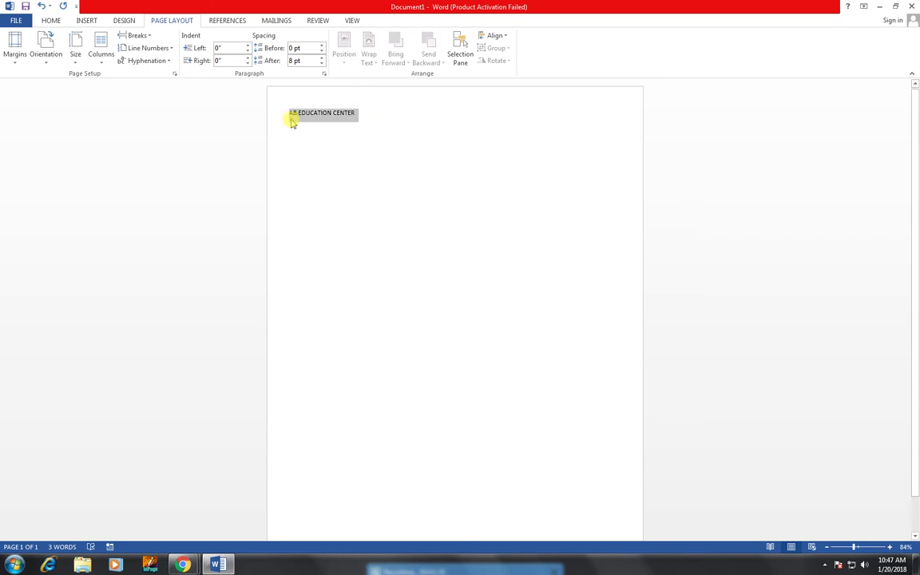
click(52, 20)
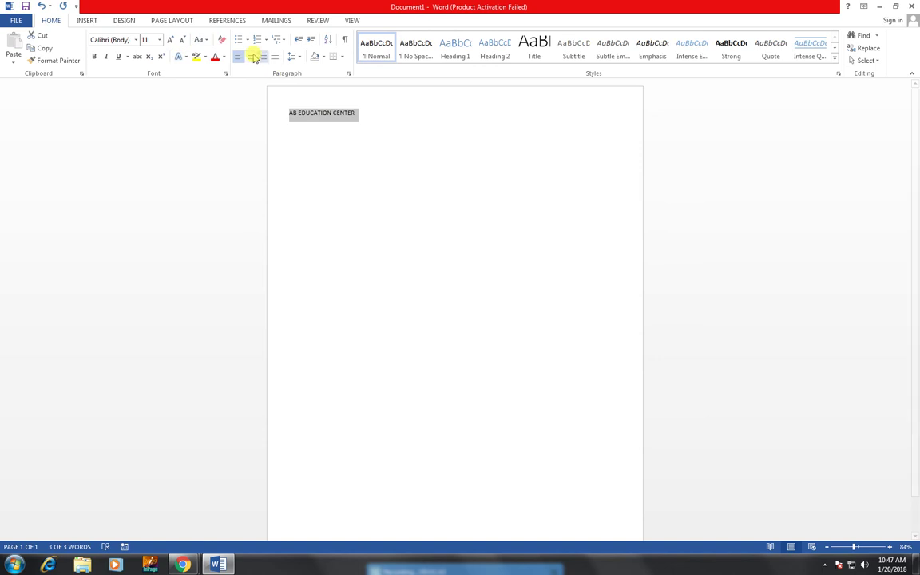
key(ctrl+e)
click(169, 40)
click(170, 40)
click(169, 40)
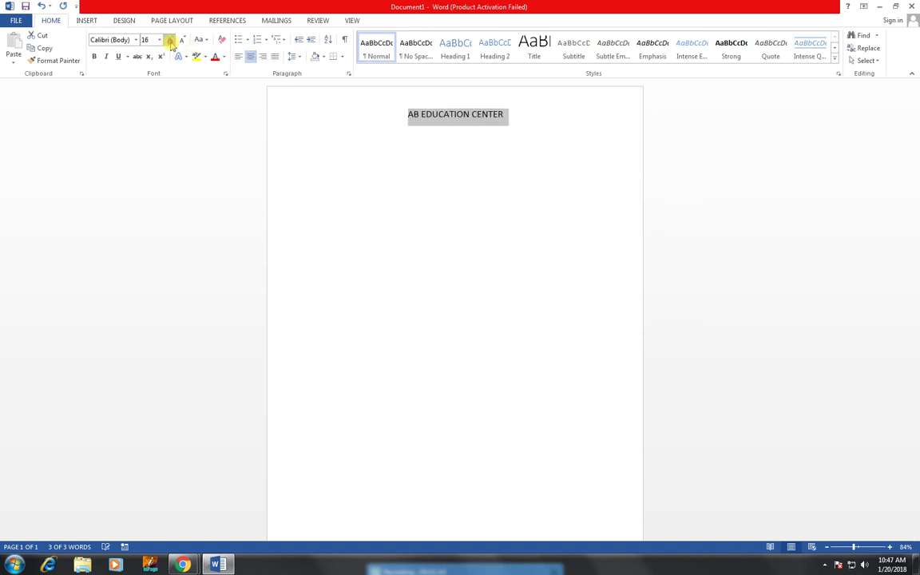
click(170, 40)
click(170, 40)
click(169, 40)
click(169, 40)
click(169, 40)
click(169, 40)
click(169, 39)
click(169, 40)
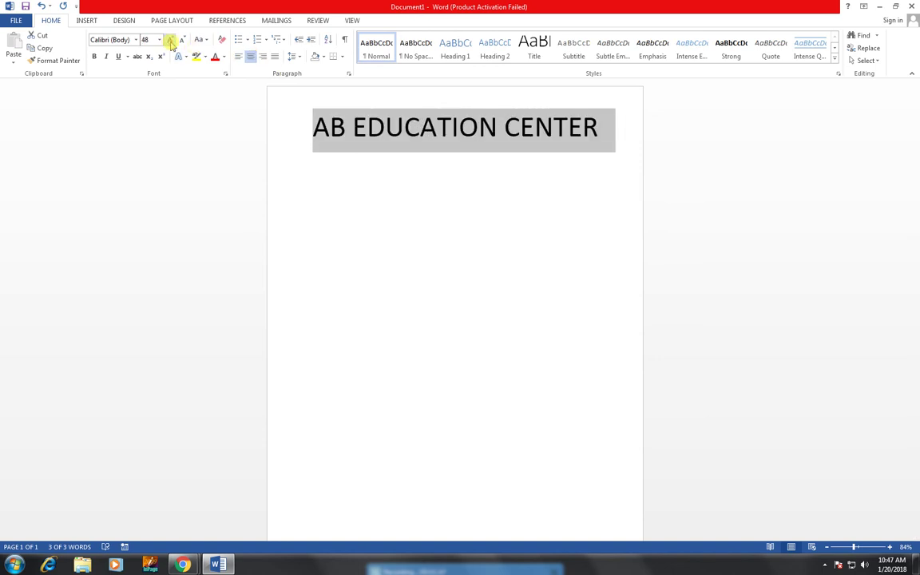
click(183, 41)
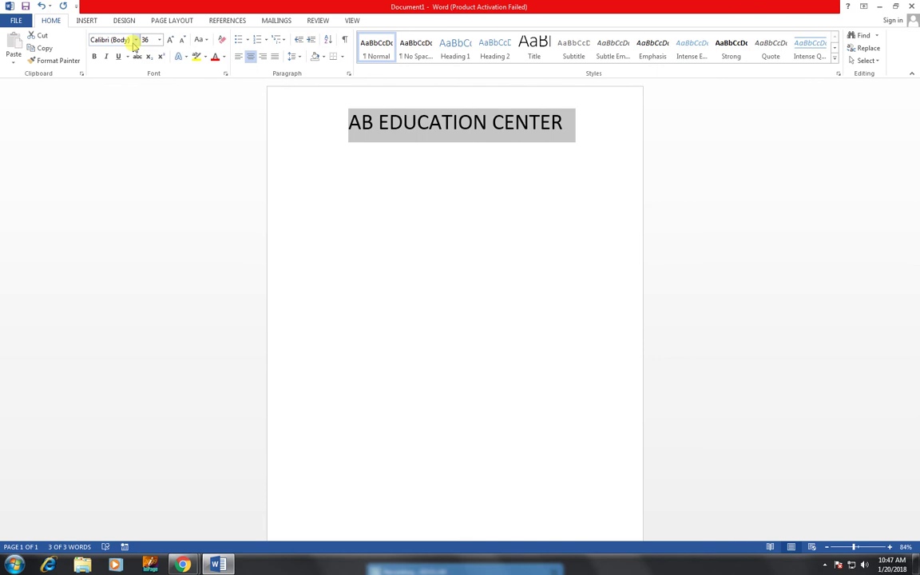
click(134, 42)
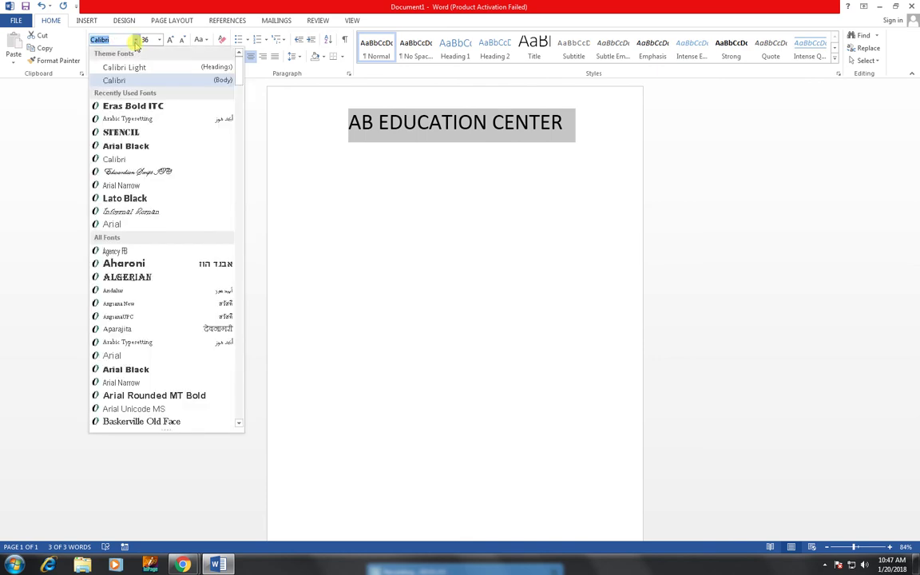
text(Informal Roma)
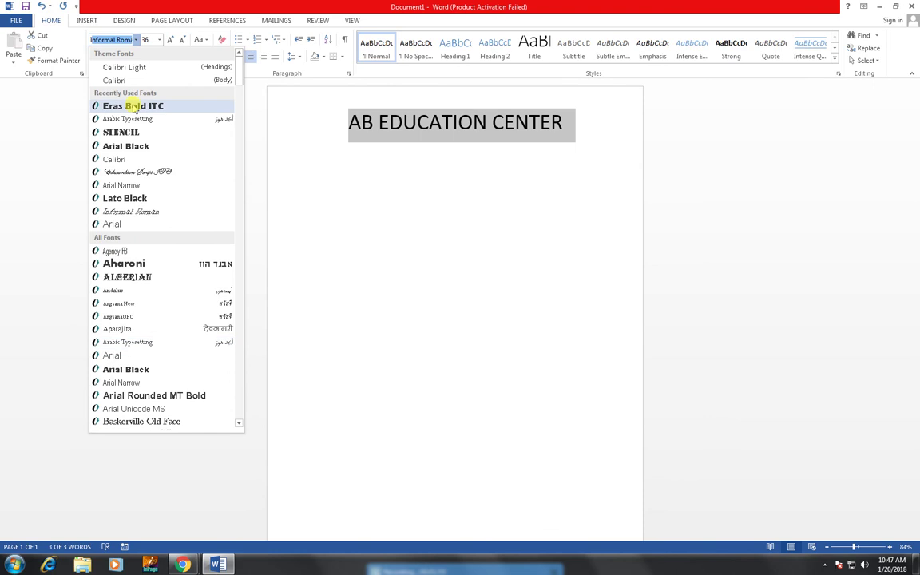
scroll(146, 291, down, 4)
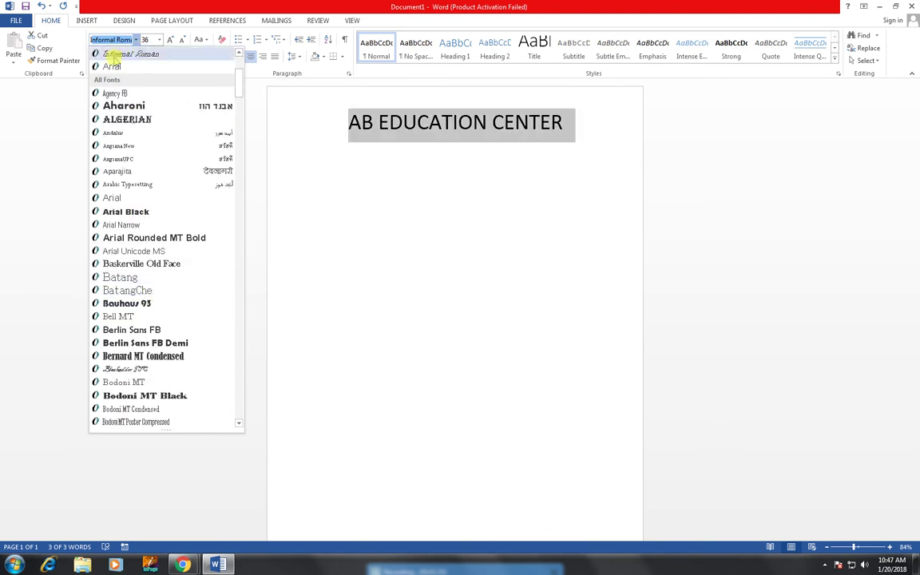
text(I)
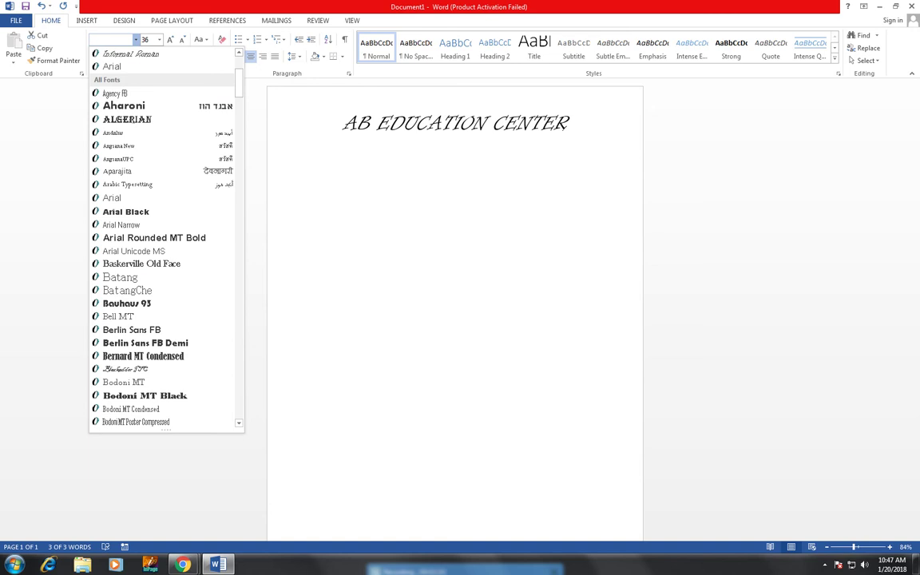
key(Escape)
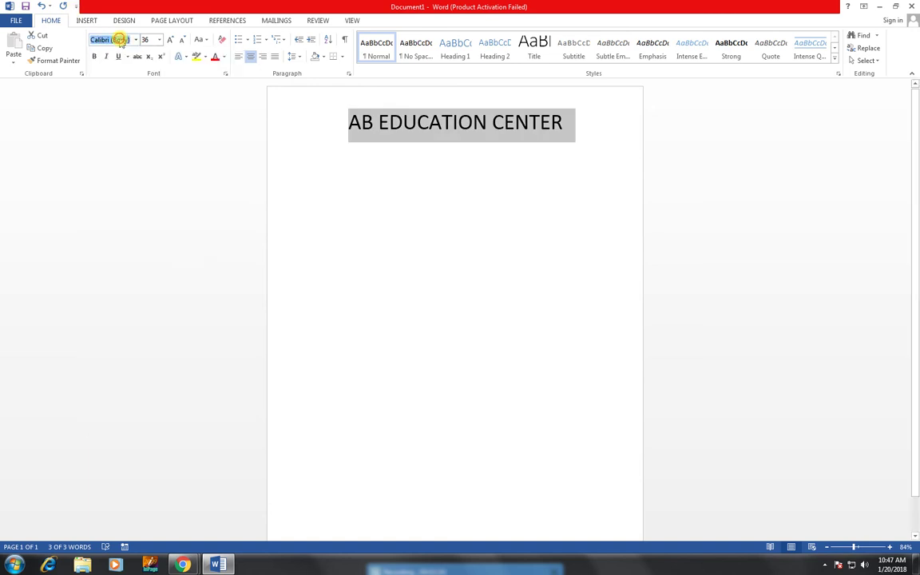
text(I)
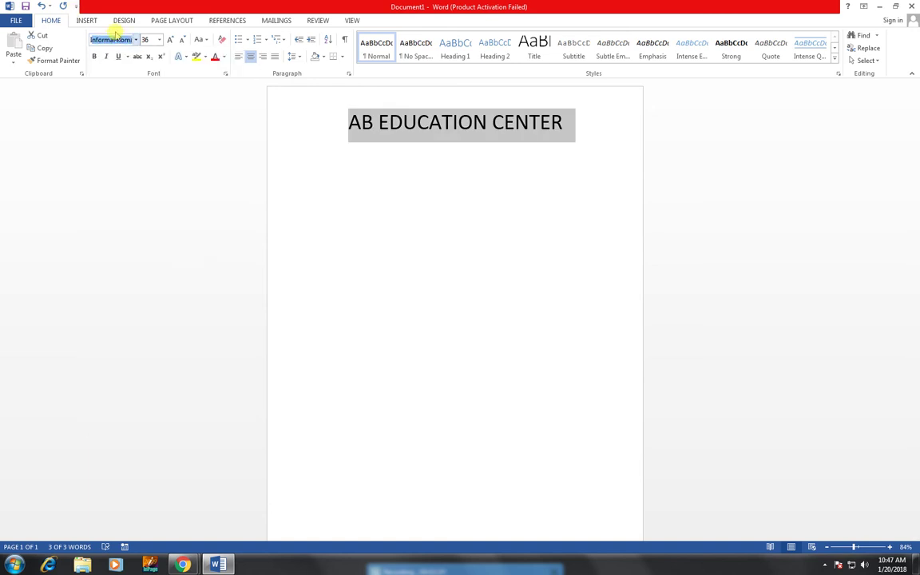
key(Escape)
key(Right)
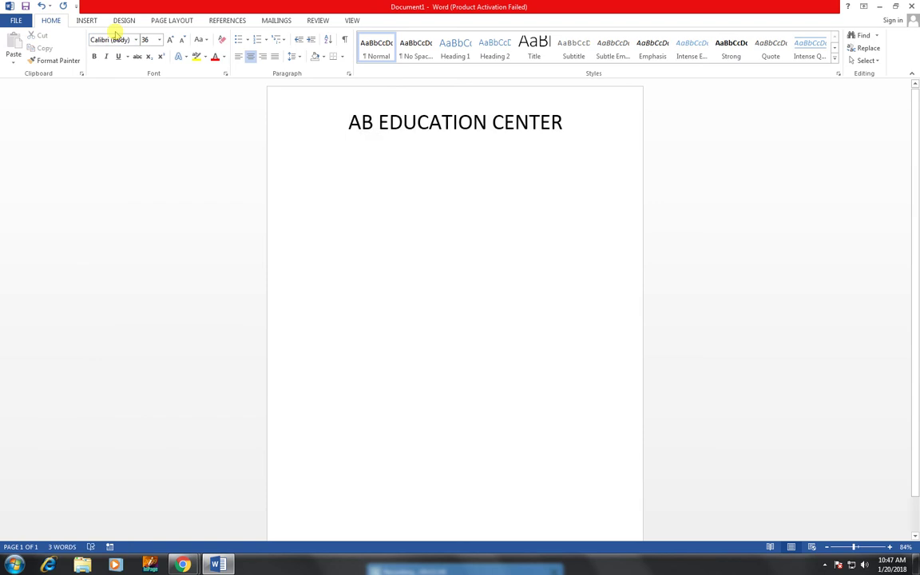
Step: Try to change the heading's font to Impact without selecting its text
click(135, 40)
scroll(185, 287, down, 5)
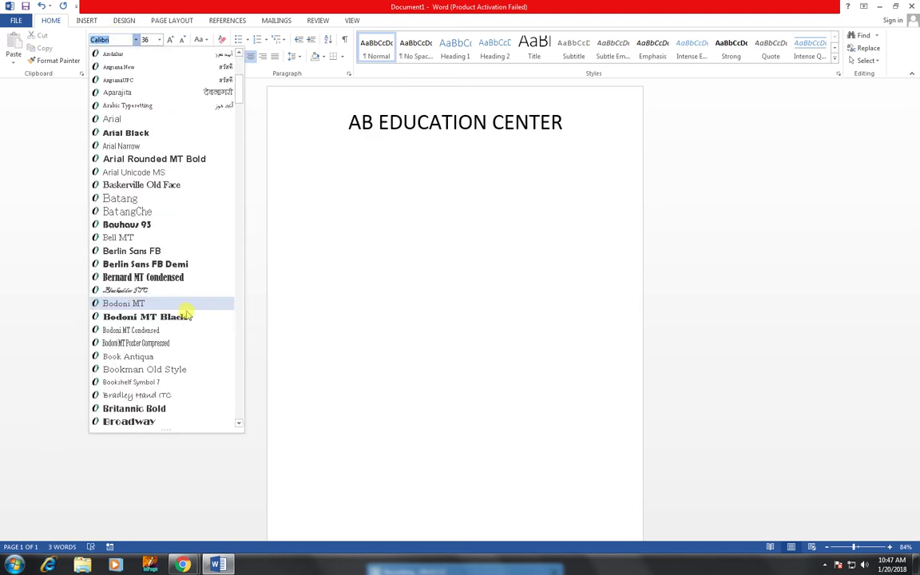
scroll(184, 312, down, 15)
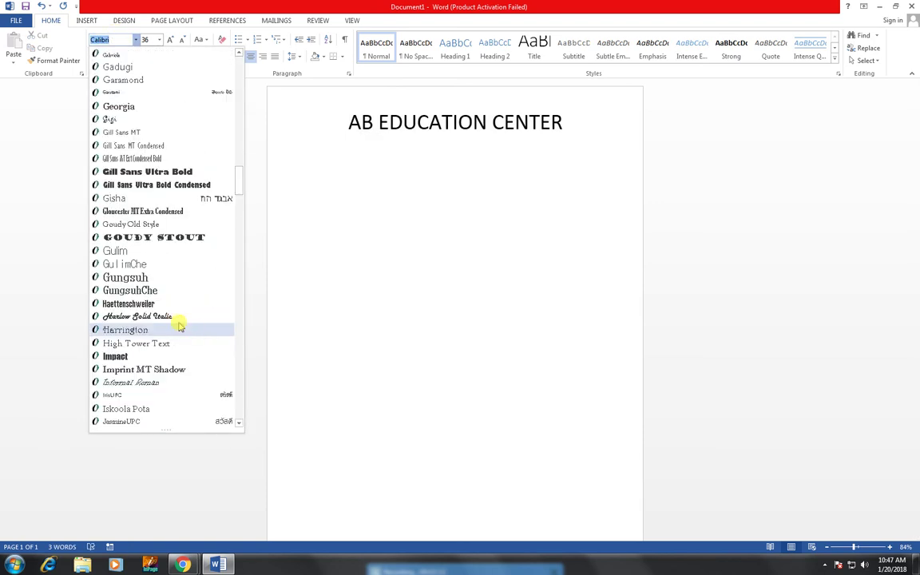
click(142, 356)
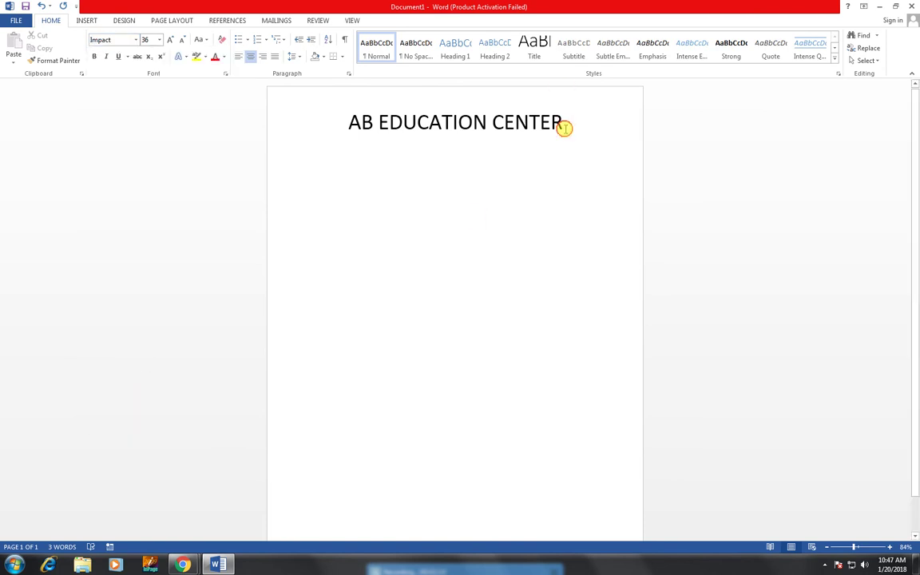
Step: Set the font of the whole heading "AB EDUCATION CENTER" to Impact and its font color to black
drag(564, 127, 345, 123)
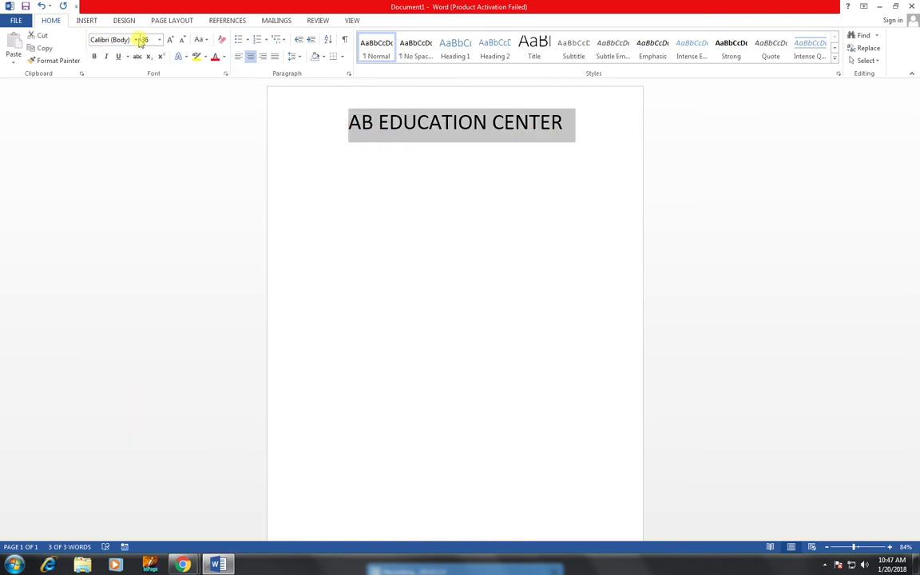
click(118, 39)
text(Impact)
key(Return)
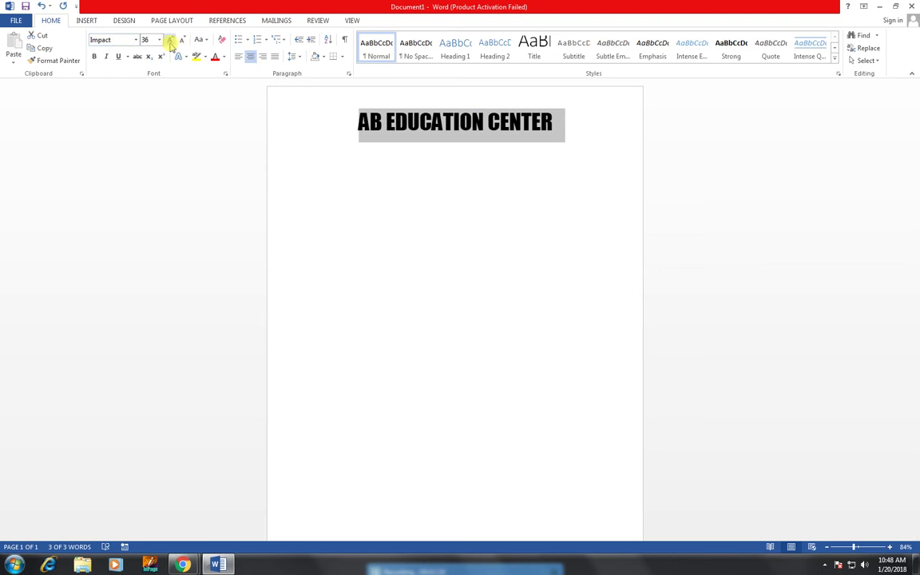
click(223, 57)
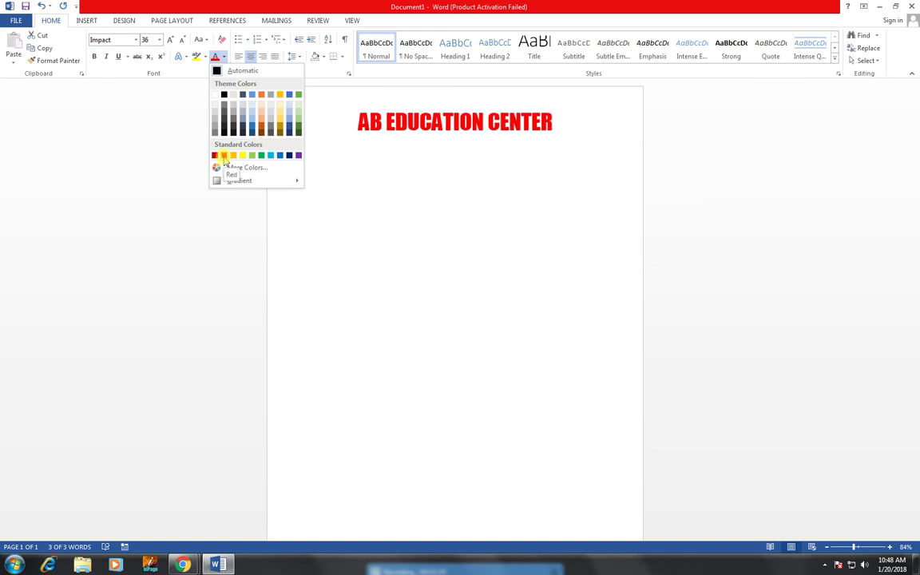
click(223, 95)
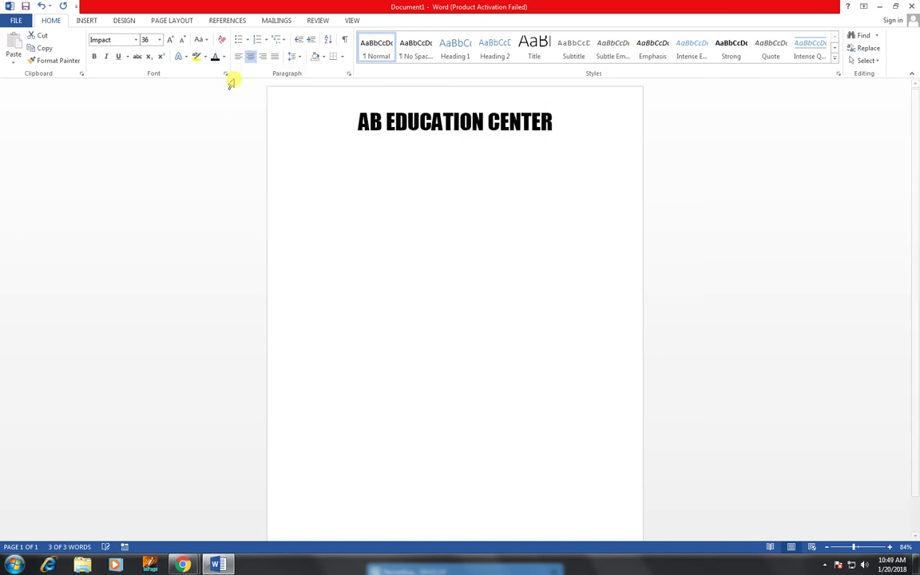
click(391, 154)
Step: Add a new line below the heading containing the education center's address in capitals
click(562, 121)
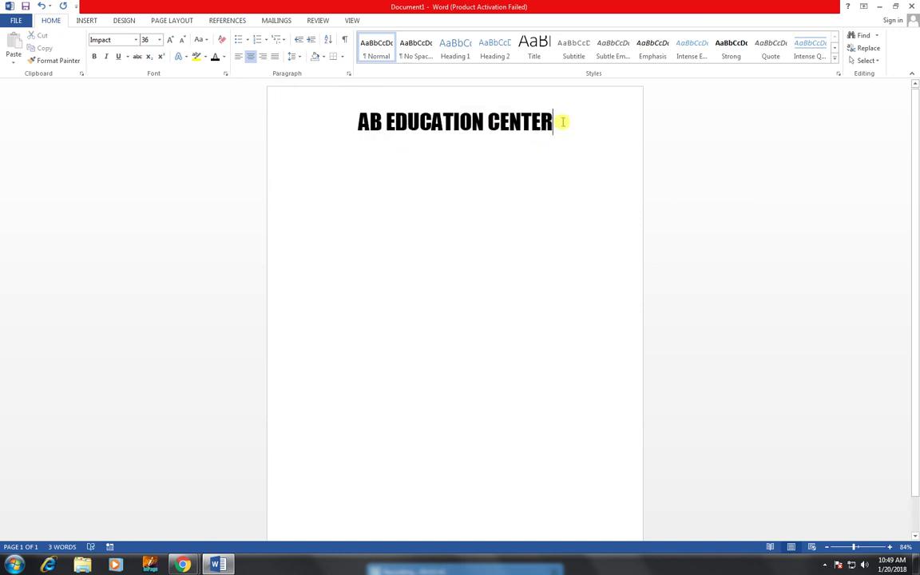
key(Return)
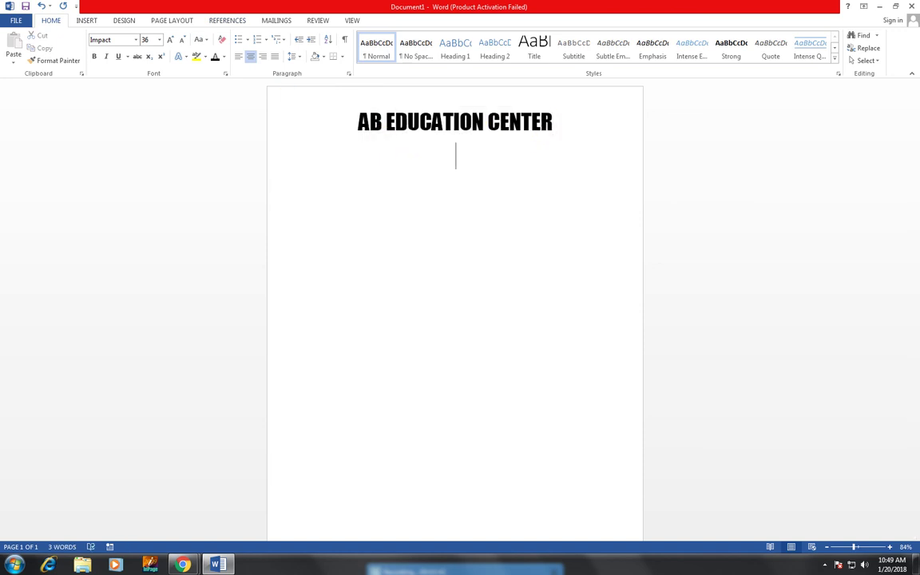
text(KAREEBA)
key(BackSpace)
key(BackSpace)
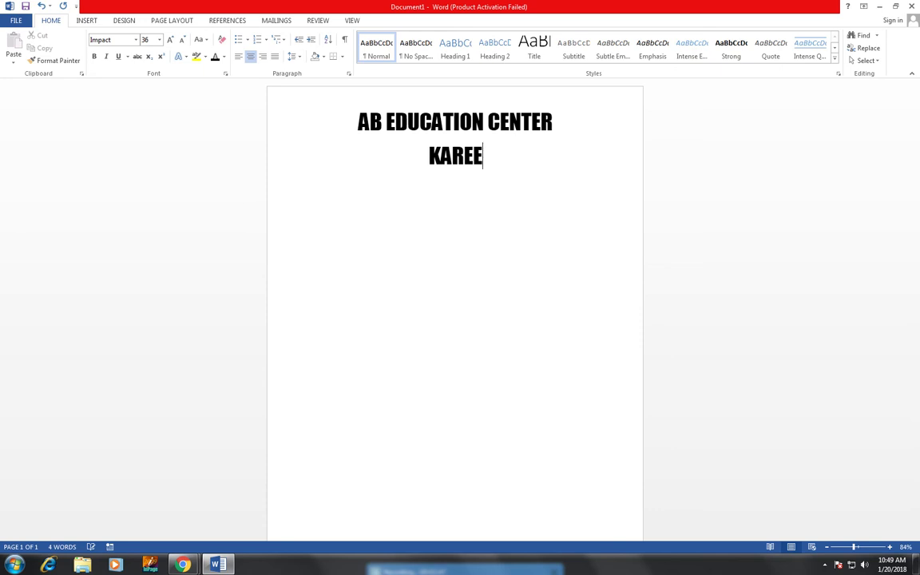
text(MABAD )
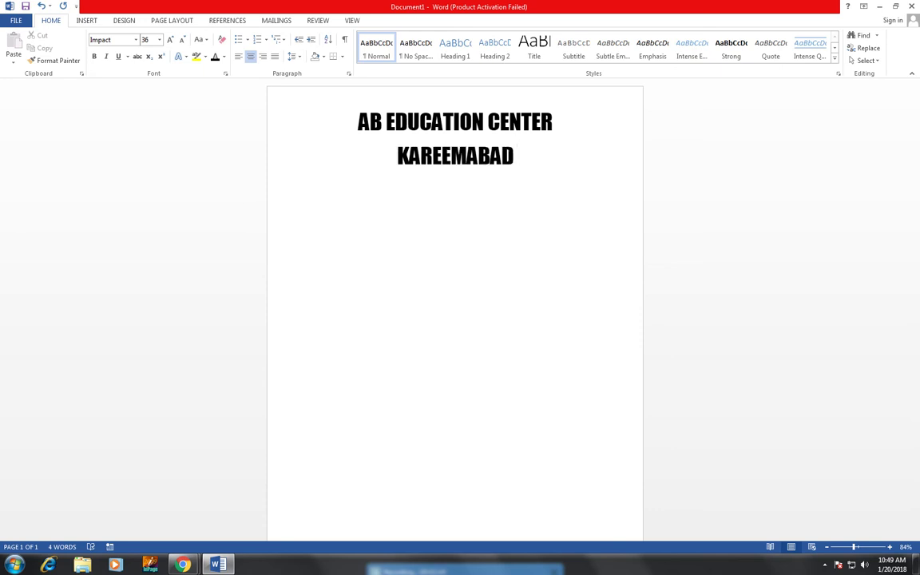
text(BL-1)
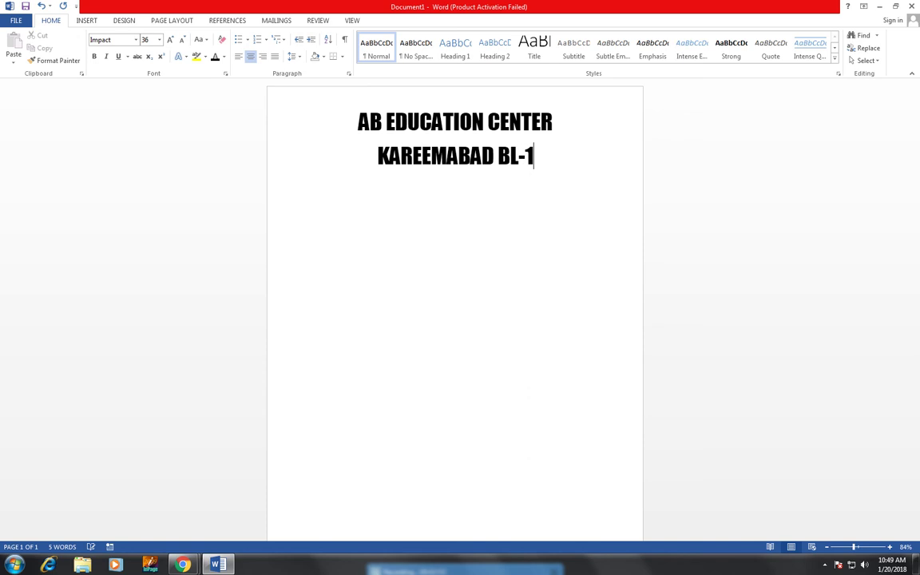
text( KARACHI)
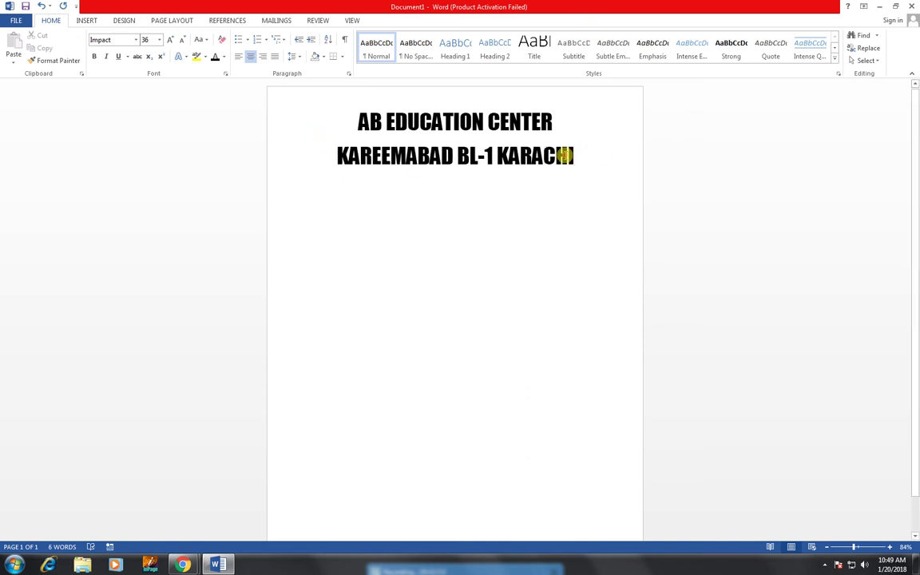
Step: Reduce the font size of the whole address line below the heading to 24
triple_click(601, 154)
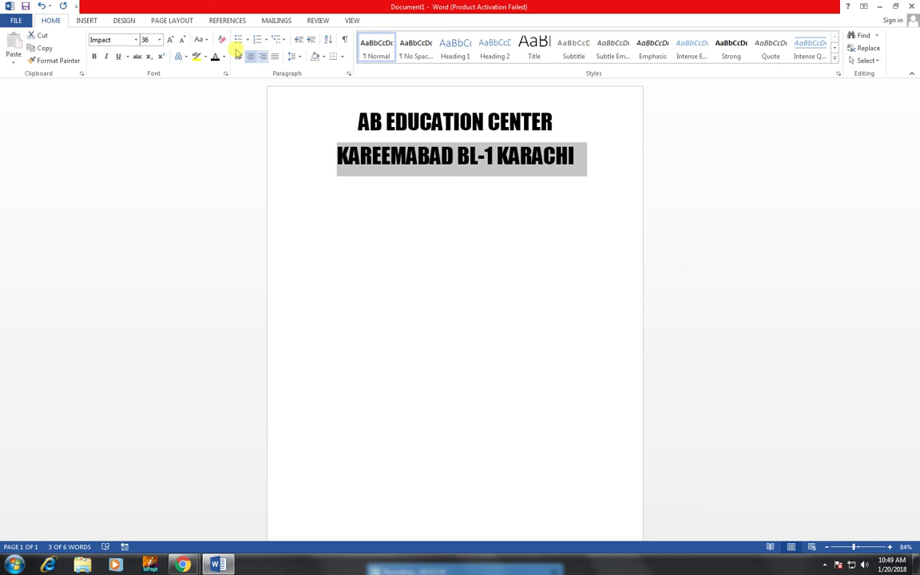
click(174, 41)
click(181, 41)
click(181, 41)
click(181, 41)
click(181, 41)
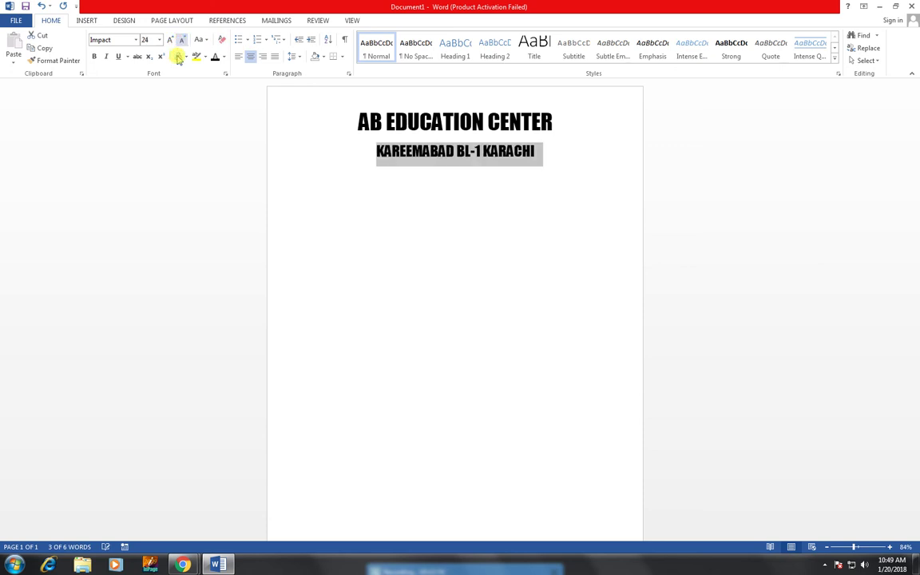
Step: Change the address line's font to Calibri and make it bold
click(136, 38)
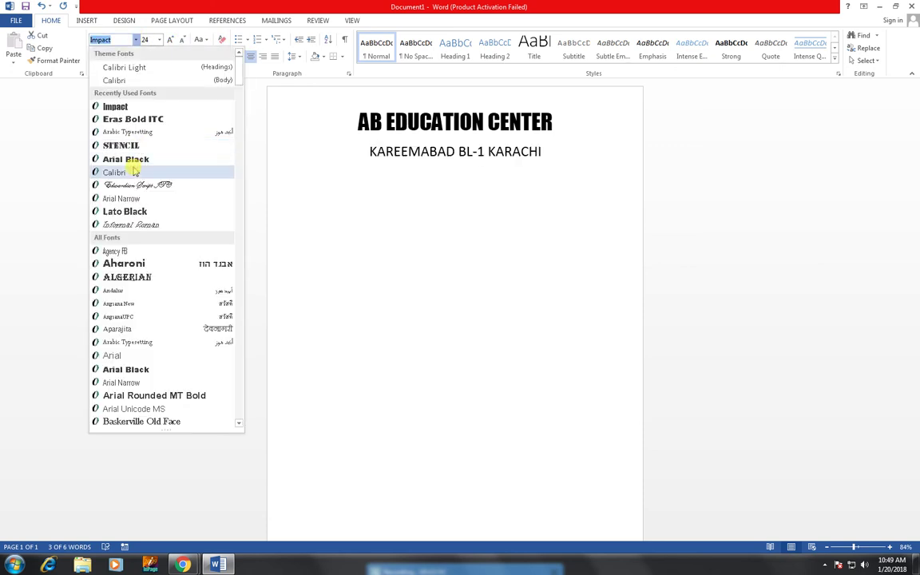
click(134, 171)
click(94, 56)
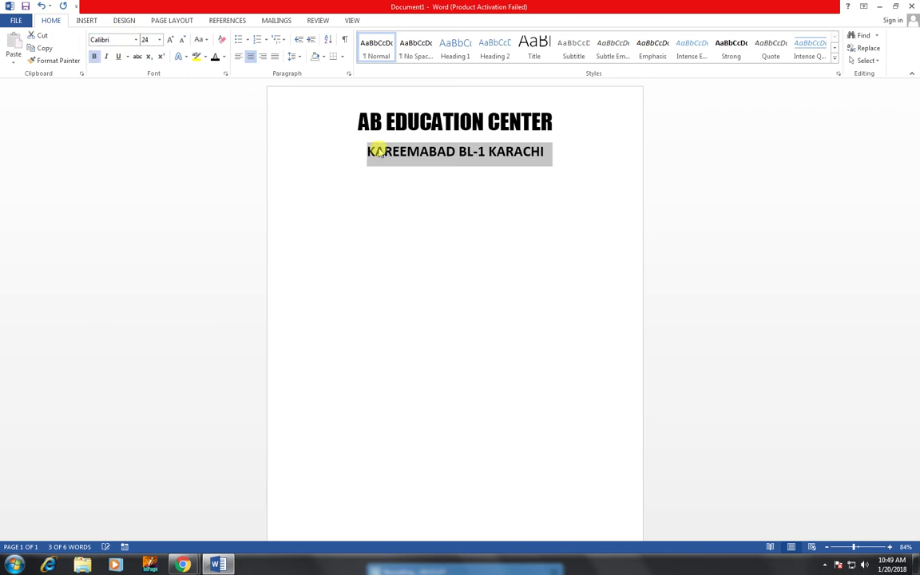
Step: Apply the No Spacing style to both the heading and the address line, and center them again
drag(357, 119, 568, 144)
key(ctrl+a)
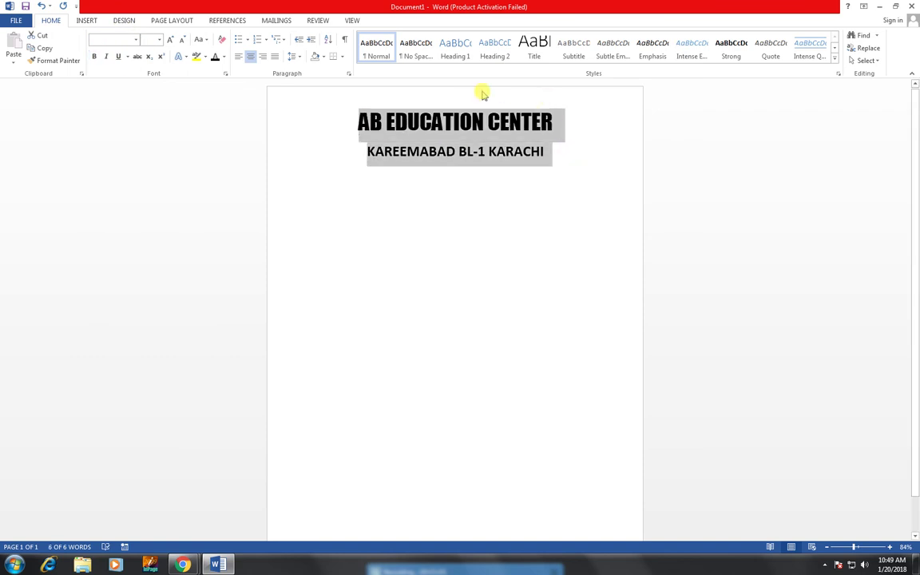
click(411, 50)
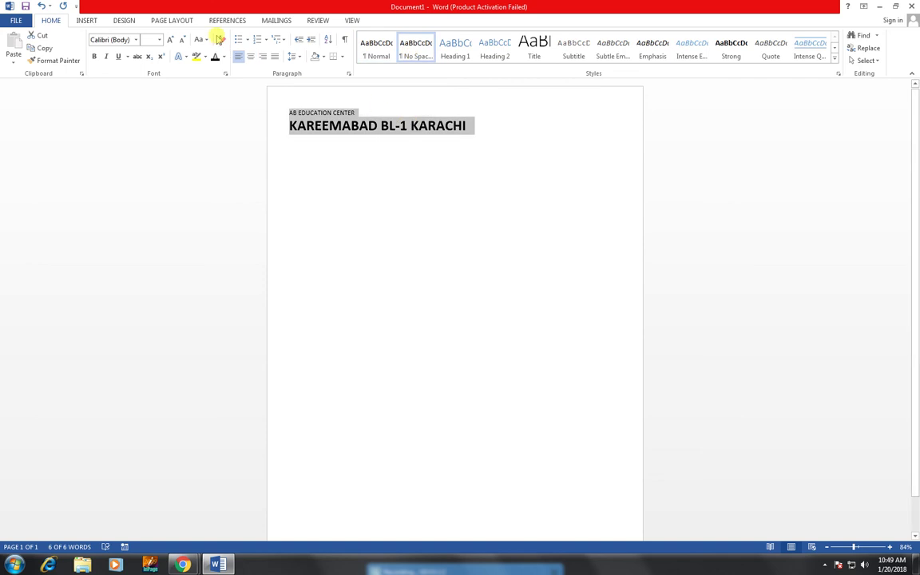
click(250, 56)
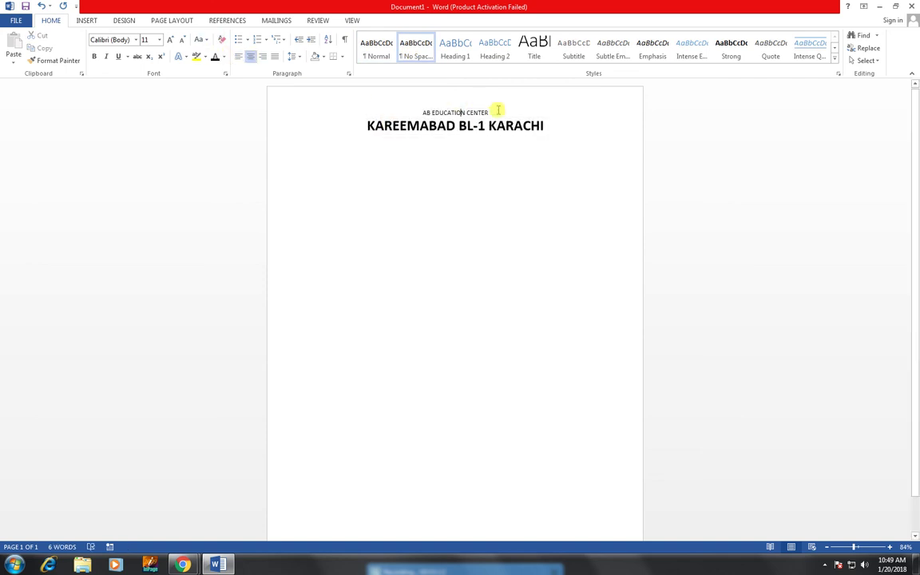
Step: Enlarge the font size of the heading "AB EDUCATION CENTER" to 36
drag(497, 106, 371, 100)
click(170, 41)
click(171, 41)
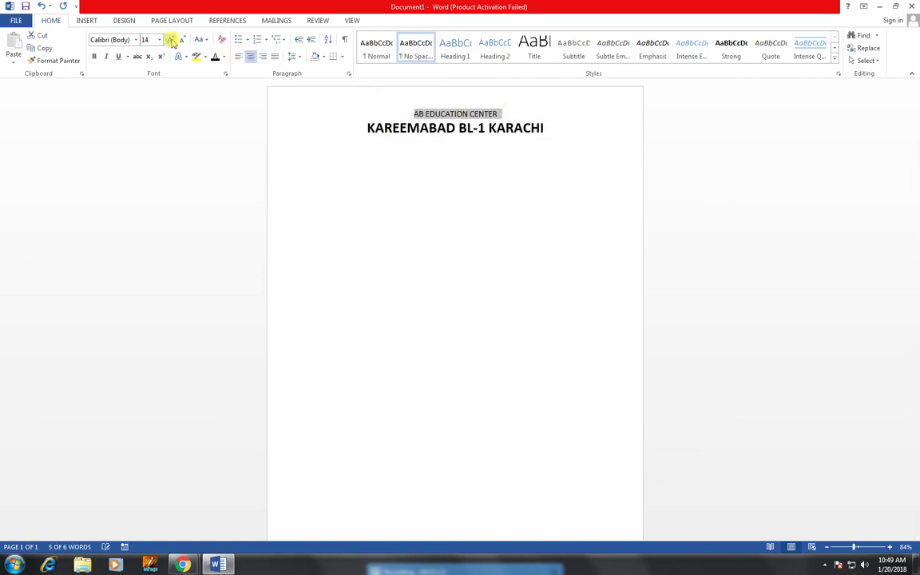
click(171, 40)
click(171, 41)
click(170, 41)
click(171, 40)
click(170, 41)
click(171, 40)
click(171, 41)
click(171, 41)
click(171, 40)
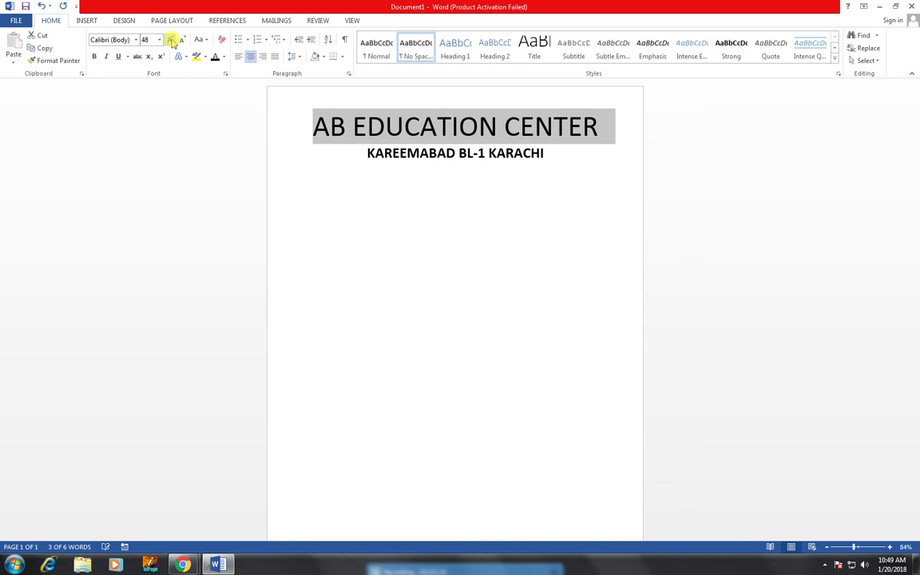
click(182, 41)
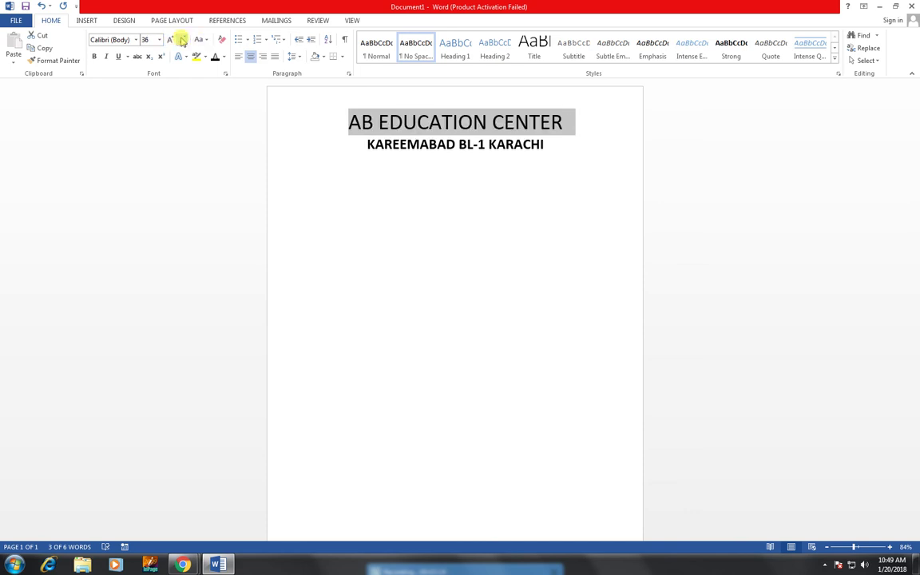
Step: Set the heading's font back to Impact and increase its size to 48, leaving the cursor at the start of the address line
click(120, 39)
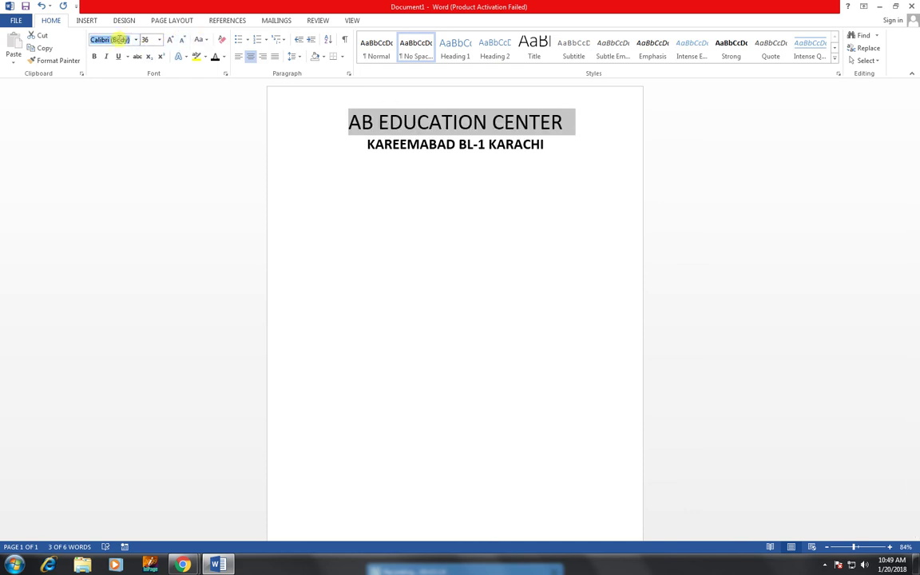
text(Impact)
key(Return)
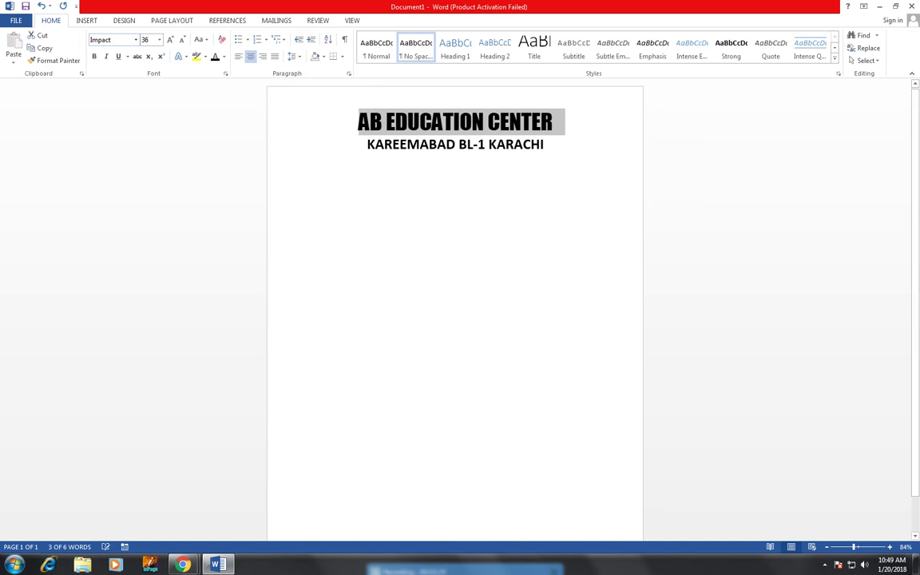
click(170, 40)
click(357, 155)
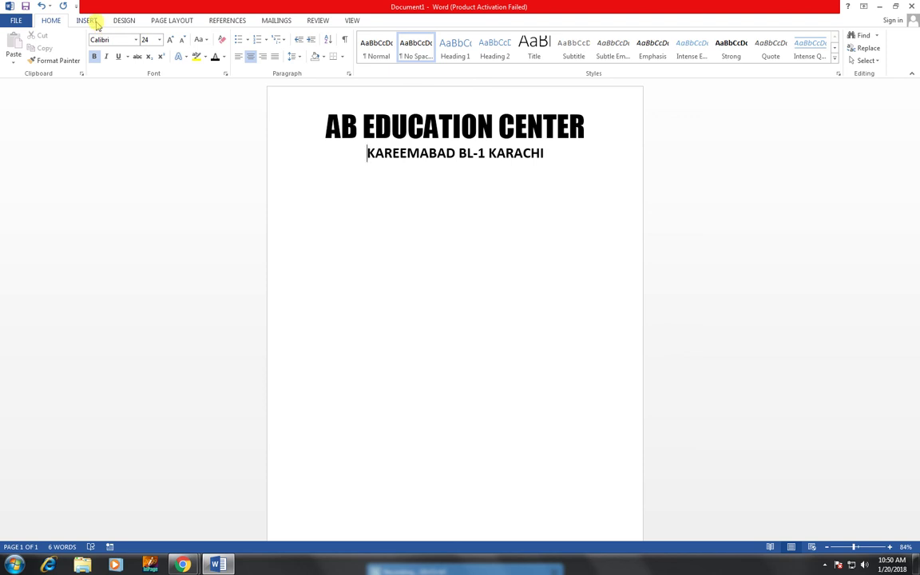
click(83, 20)
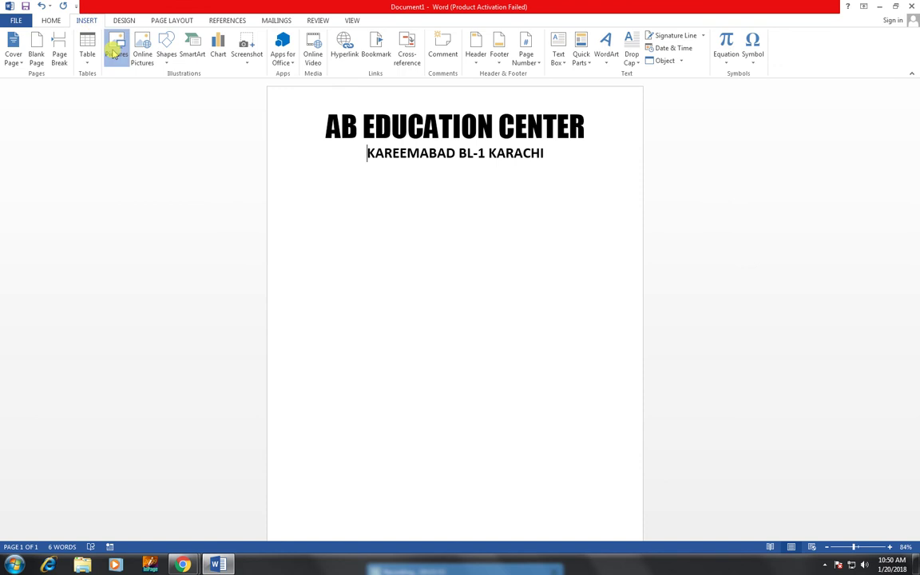
click(116, 52)
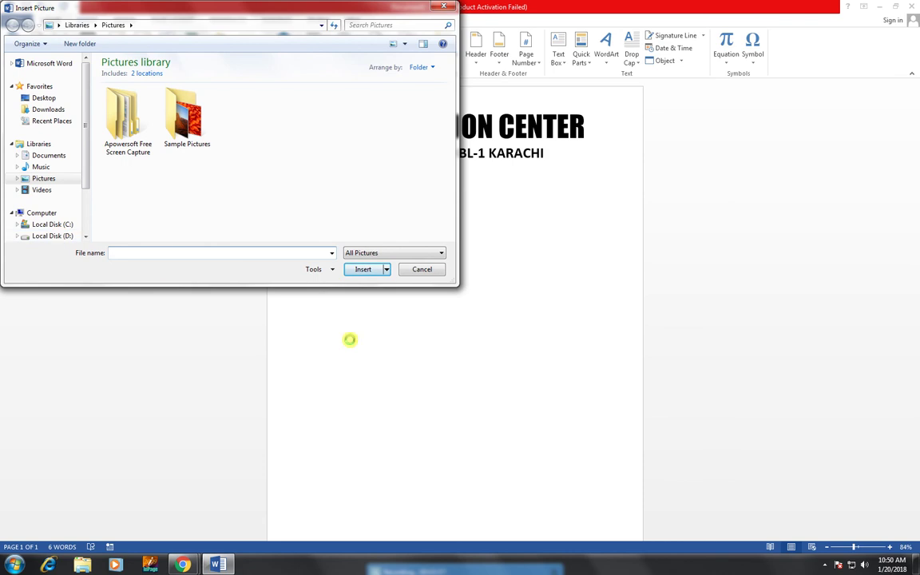
click(434, 268)
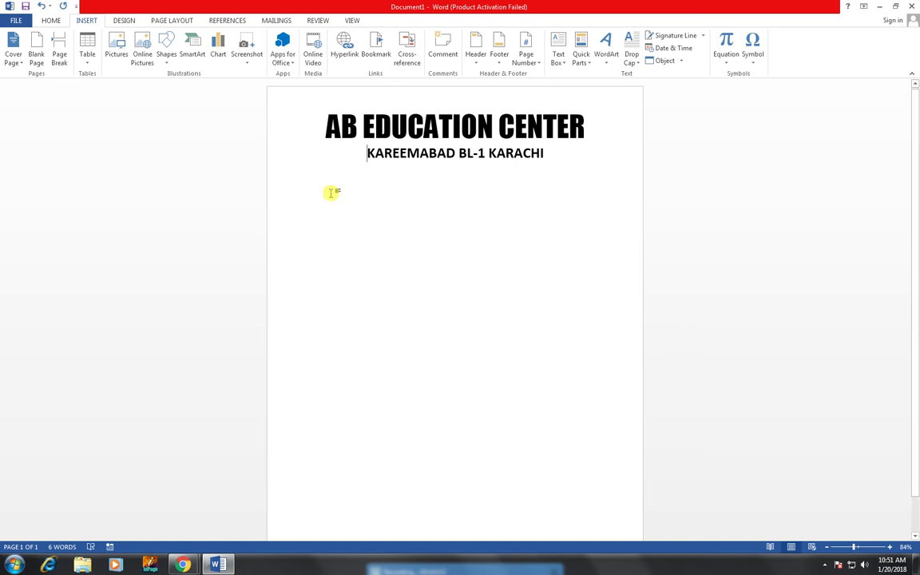
Step: Insert the DPS-logo picture from the word metarial folder before the address text and shrink it to about 1.33" high by 1.52" wide
click(117, 53)
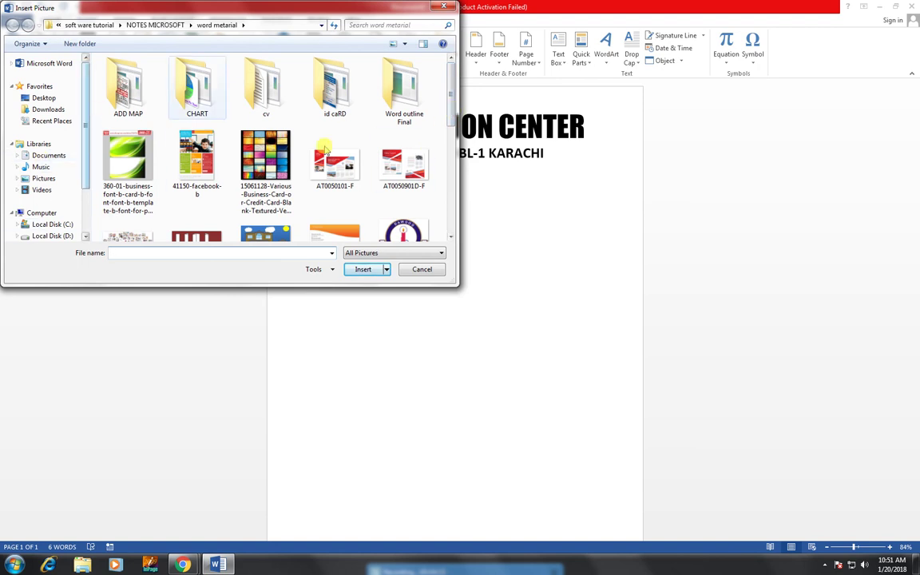
drag(449, 97, 450, 126)
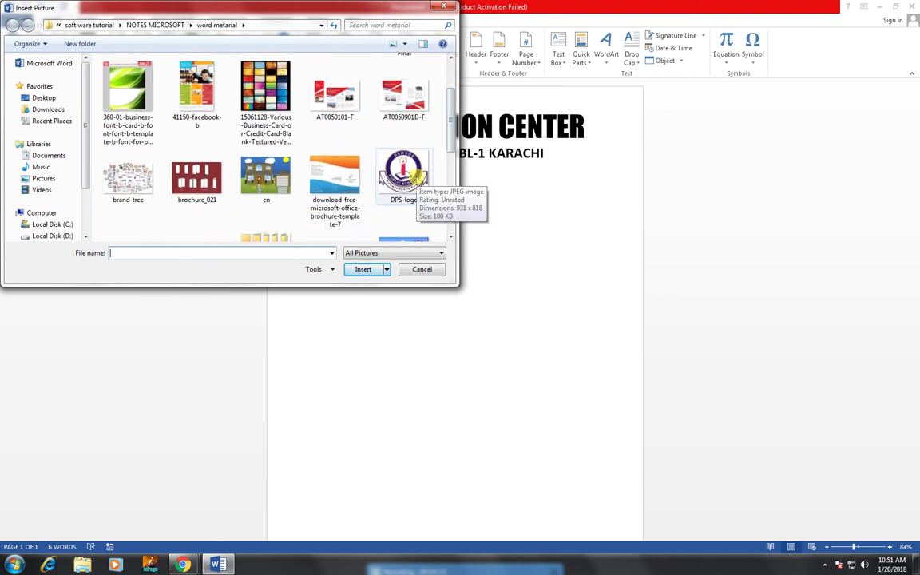
click(416, 178)
click(363, 270)
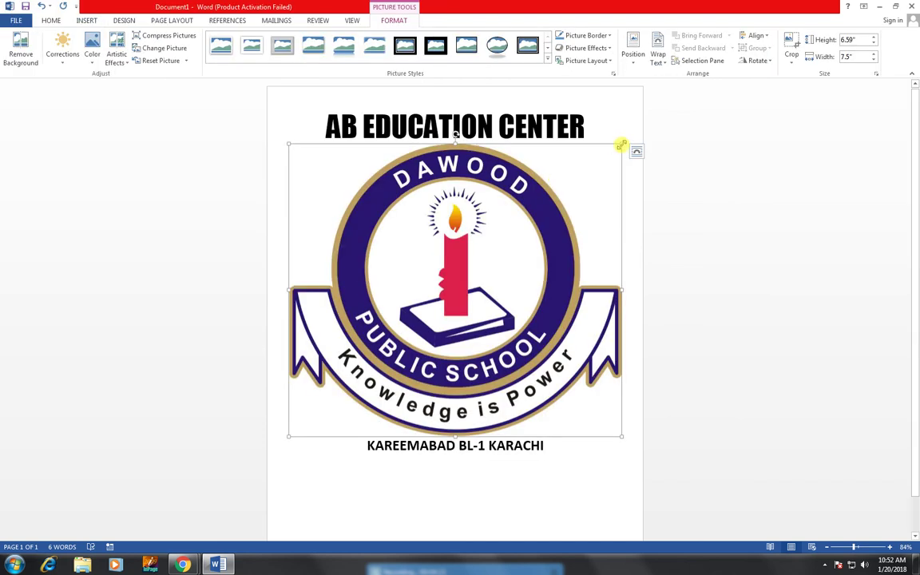
drag(622, 145, 483, 237)
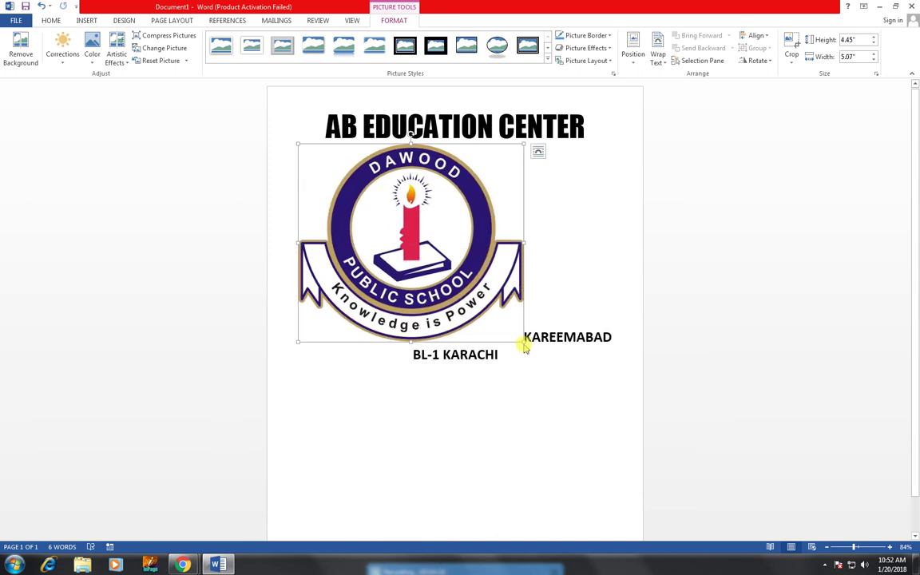
drag(523, 340, 401, 203)
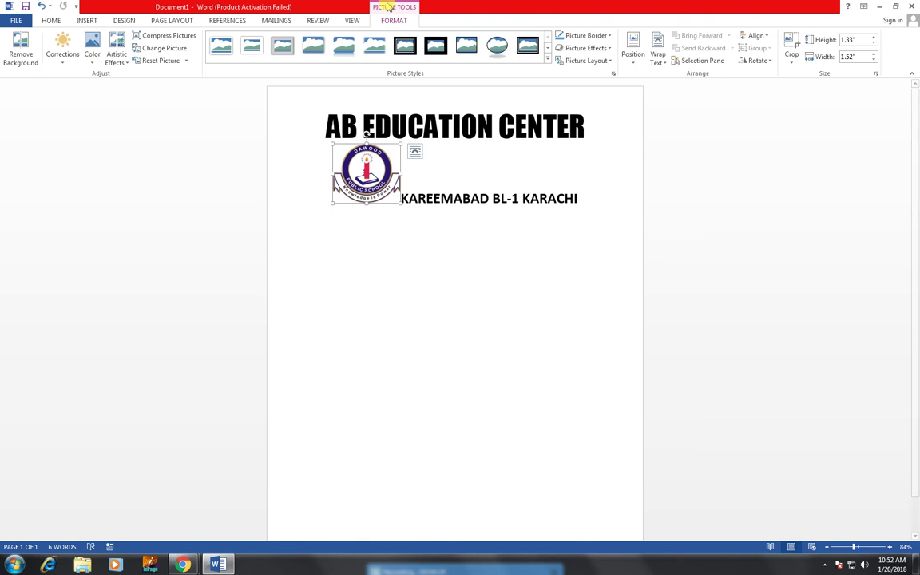